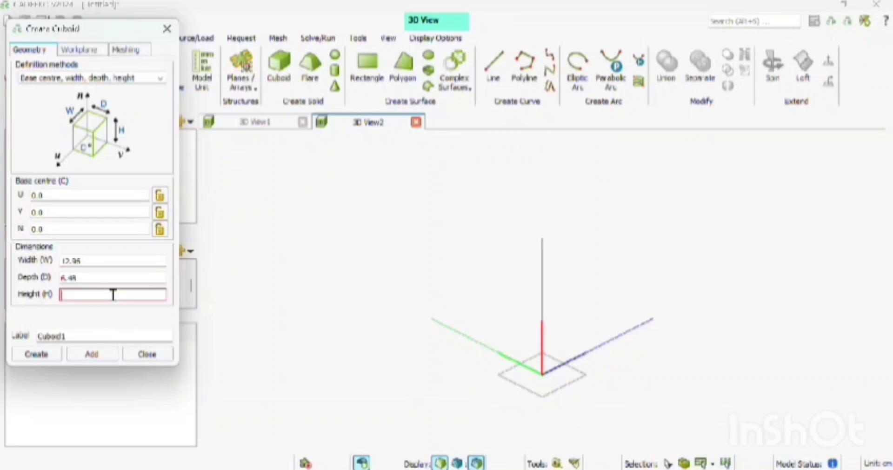
# Set the cuboid's height to 30.2 and create it
pyautogui.write('30.2')
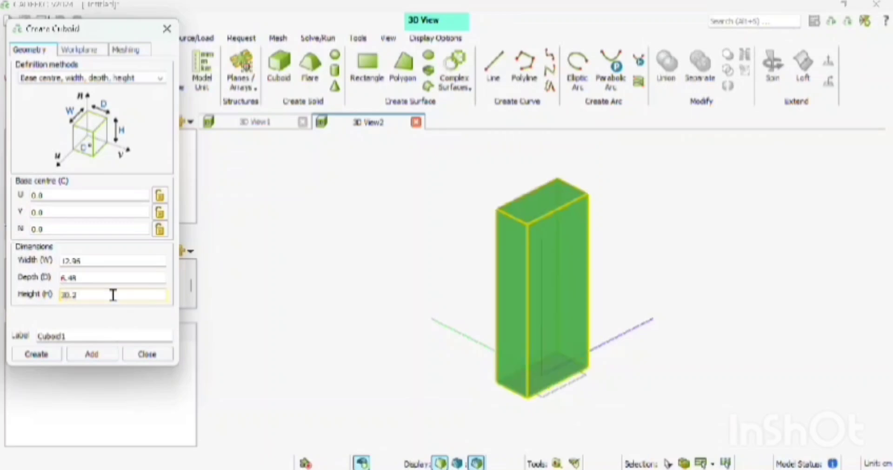
pyautogui.click(41, 355)
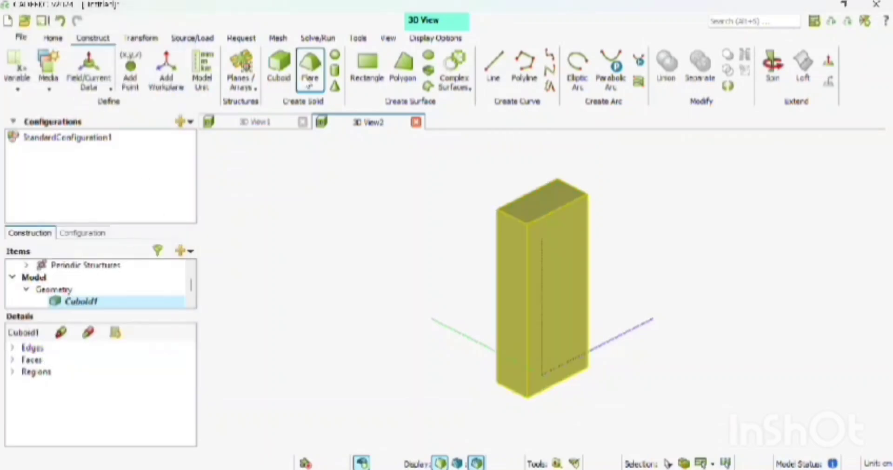
# Start a flare solid with its base centre at N = 30.2
pyautogui.click(309, 75)
pyautogui.click(88, 230)
pyautogui.press('BackSpace')
pyautogui.press('BackSpace')
pyautogui.press('BackSpace')
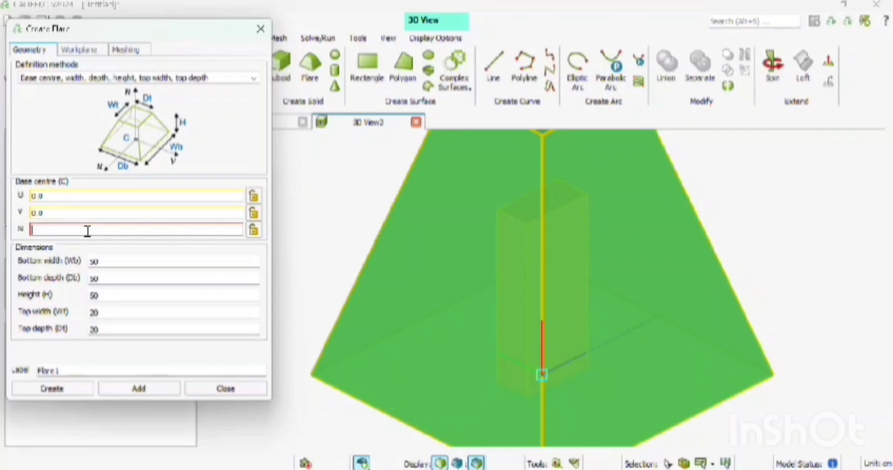
pyautogui.write('30.2')
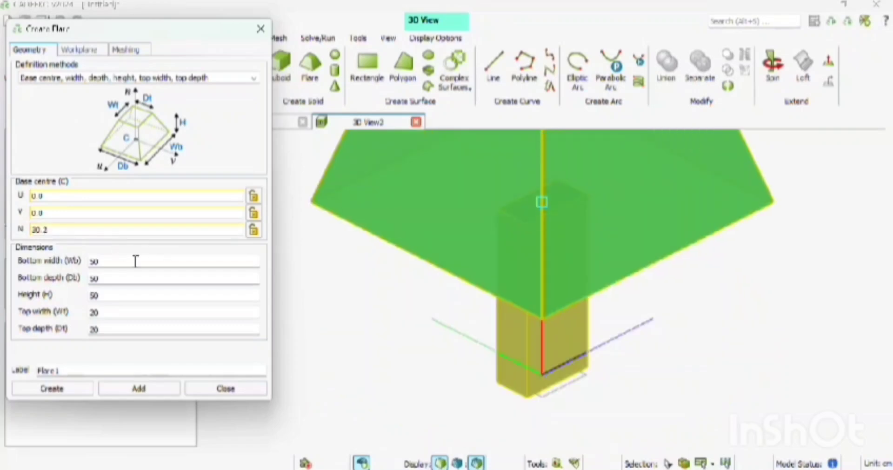
# Set the flare's bottom width to 12.96 and bottom depth to 6.48
pyautogui.click(133, 269)
pyautogui.press('BackSpace')
pyautogui.press('BackSpace')
pyautogui.write('12')
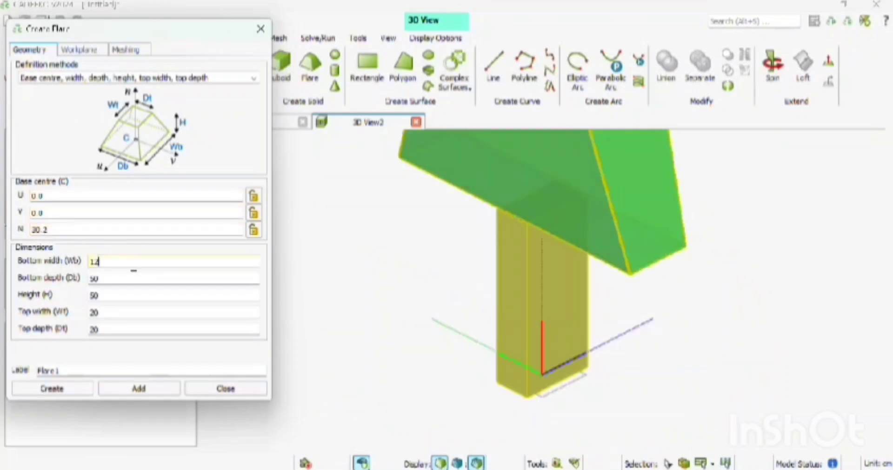
pyautogui.write('.95')
pyautogui.click(119, 276)
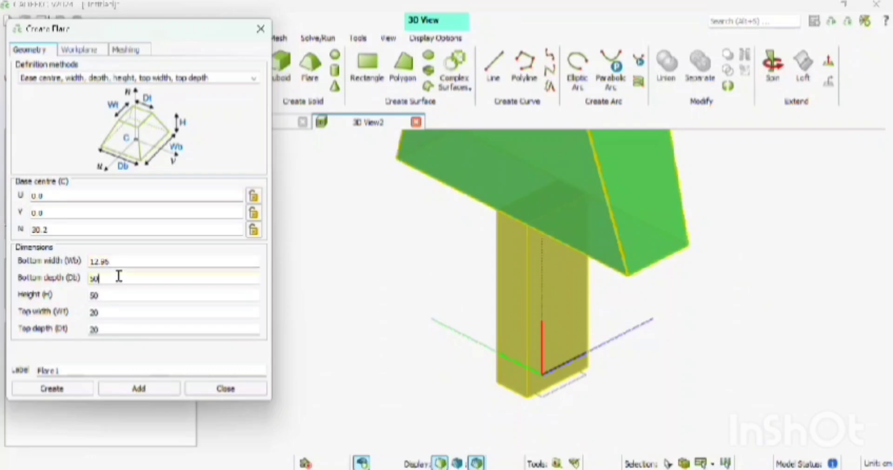
pyautogui.press('BackSpace')
pyautogui.press('BackSpace')
pyautogui.write('6.48')
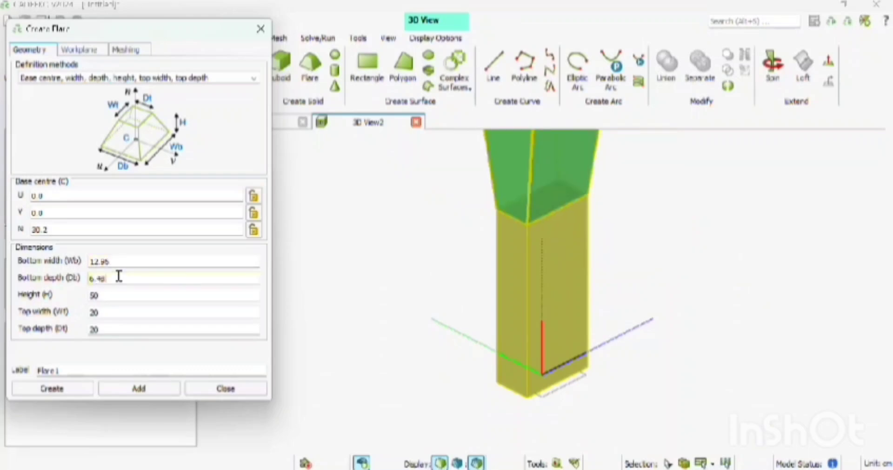
# Set the flare's height to 46 and its top width to 55
pyautogui.click(116, 293)
pyautogui.press('BackSpace')
pyautogui.press('BackSpace')
pyautogui.write('46')
pyautogui.click(127, 311)
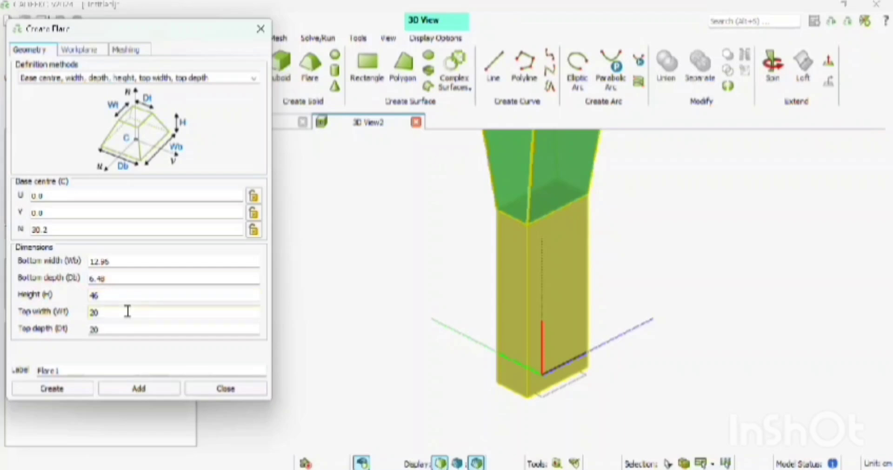
pyautogui.press('BackSpace')
pyautogui.press('BackSpace')
pyautogui.write('55')
# Set the flare's top depth to 42.5 and create the flare
pyautogui.click(124, 328)
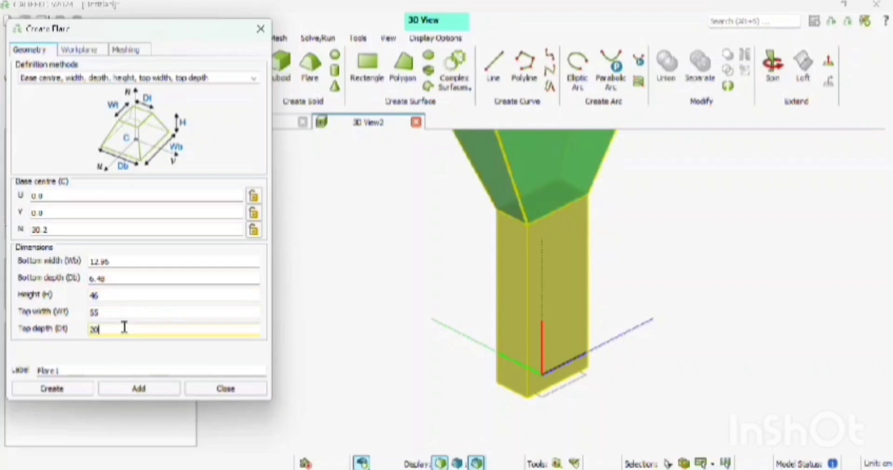
pyautogui.press('BackSpace')
pyautogui.press('BackSpace')
pyautogui.write('42.')
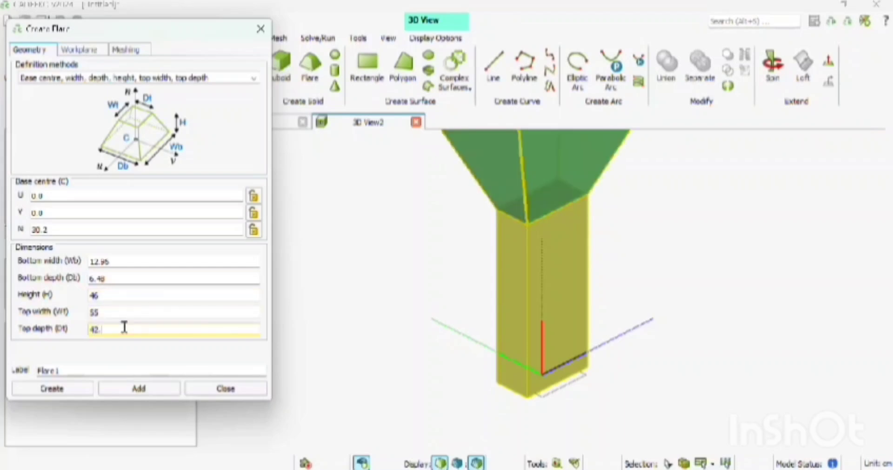
pyautogui.write('5')
pyautogui.click(79, 389)
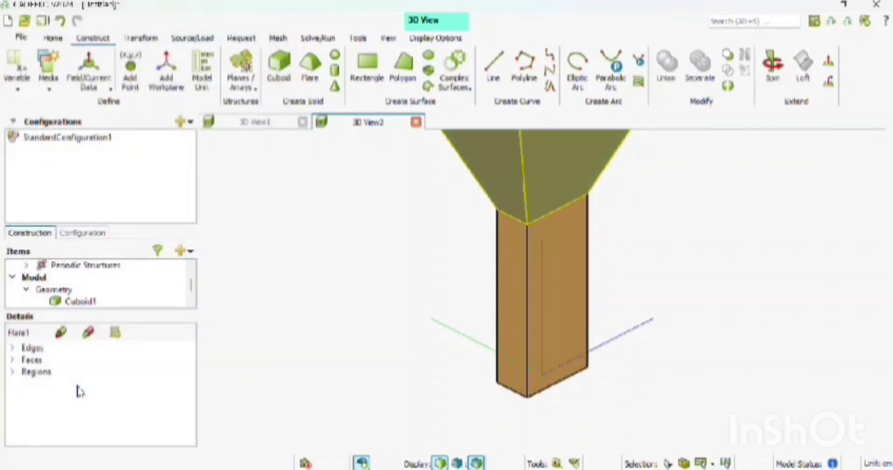
# Unite the cuboid and the flare into a single part
pyautogui.click(844, 4)
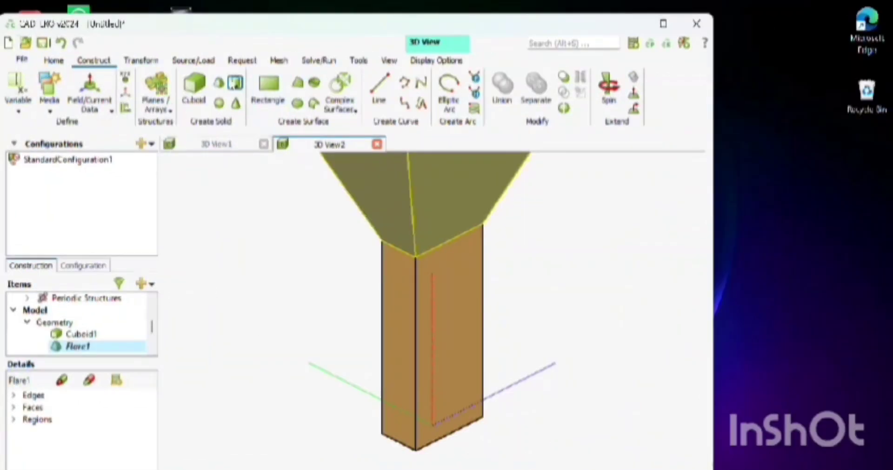
pyautogui.click(389, 60)
pyautogui.click(18, 95)
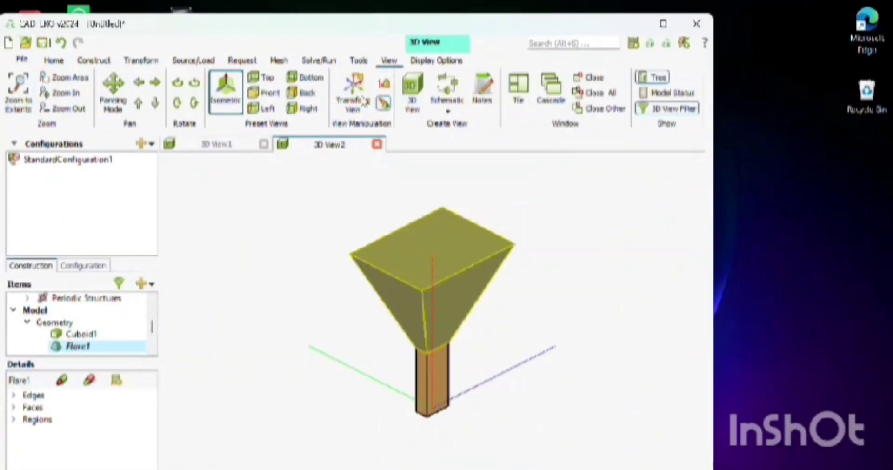
pyautogui.click(664, 23)
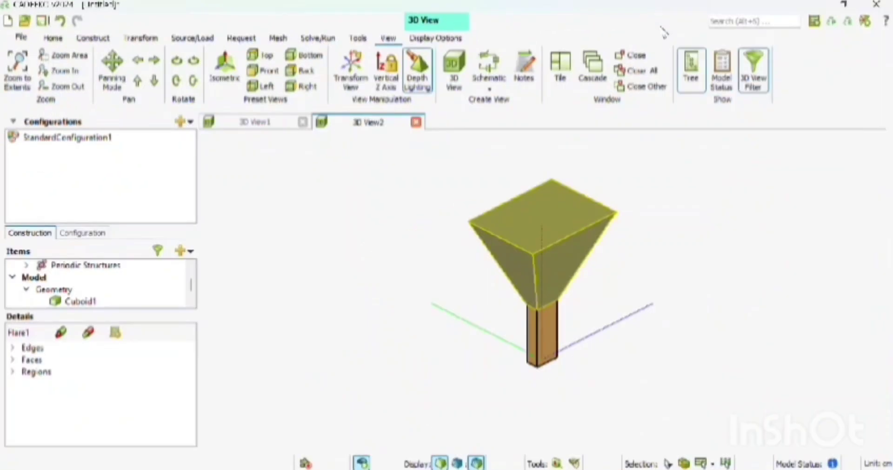
pyautogui.click(93, 37)
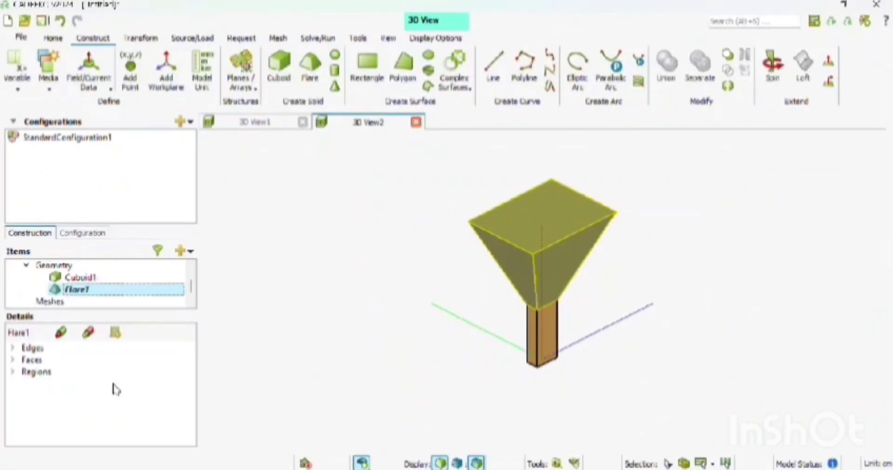
pyautogui.keyDown('ctrl'); pyautogui.click(65, 279); pyautogui.keyUp('ctrl')
pyautogui.click(667, 68)
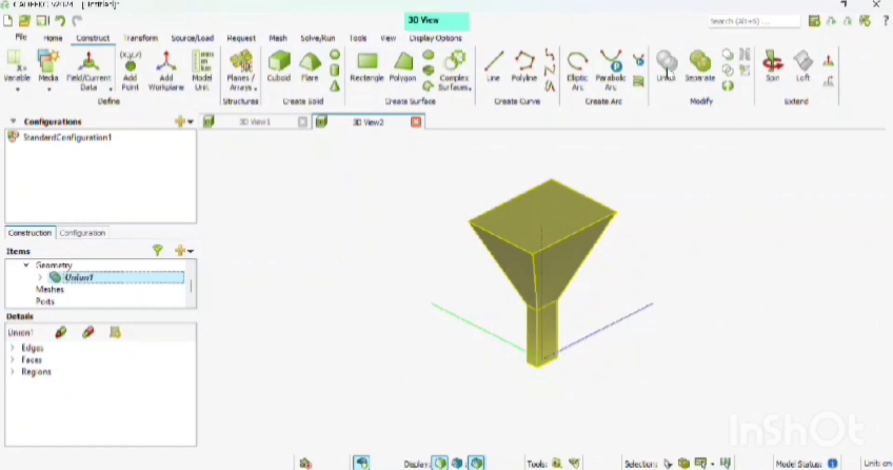
# Delete the horn's upper aperture face and the internal face between the flare and the waveguide section
pyautogui.click(554, 218)
pyautogui.rightClick(552, 215)
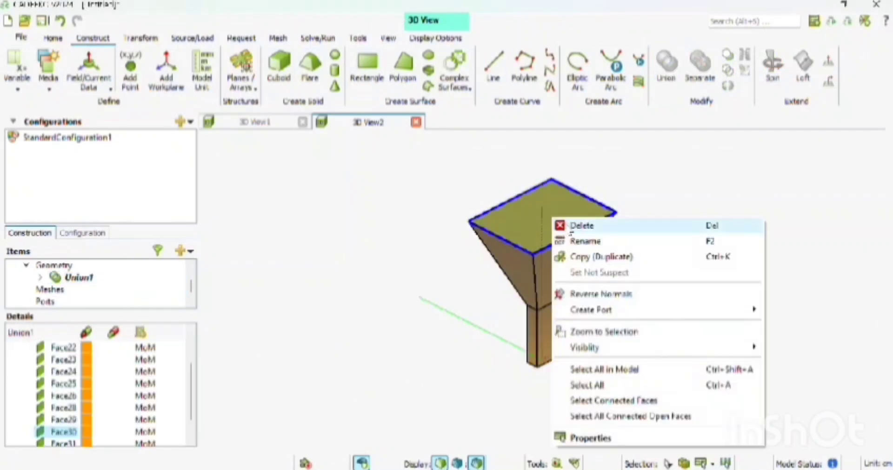
pyautogui.click(566, 227)
pyautogui.moveTo(566, 217); pyautogui.dragTo(562, 138)
pyautogui.click(551, 270)
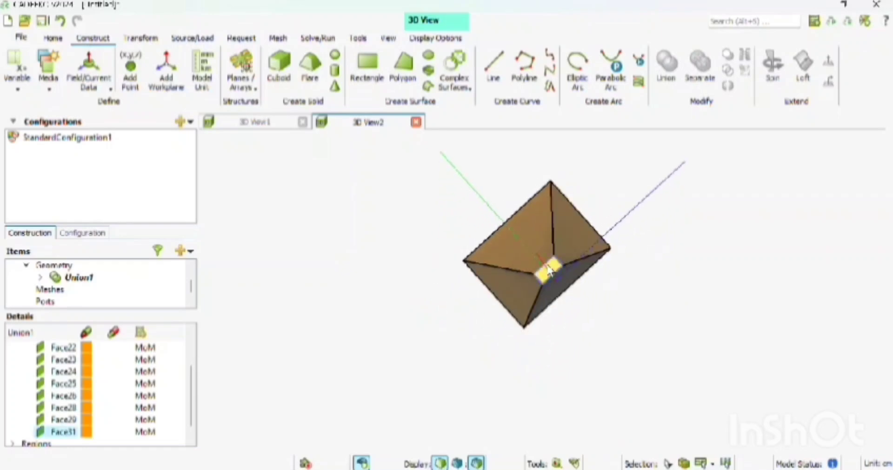
pyautogui.rightClick(552, 271)
pyautogui.click(563, 278)
# Create a waveguide port on the waveguide section's lower end face and add a waveguide source exciting only its fundamental mode
pyautogui.moveTo(573, 311); pyautogui.dragTo(586, 196)
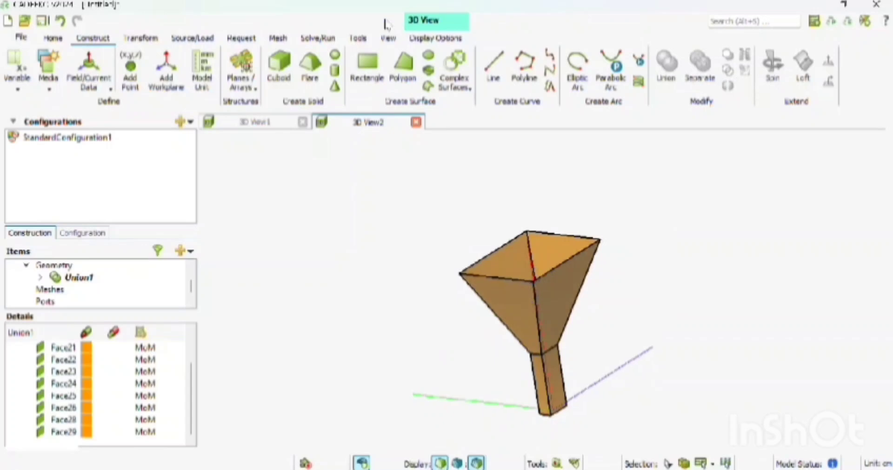
pyautogui.click(207, 37)
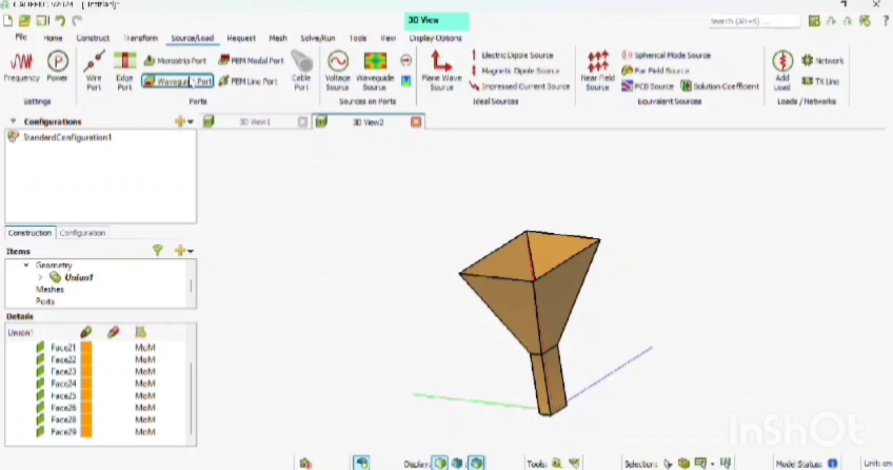
pyautogui.click(186, 81)
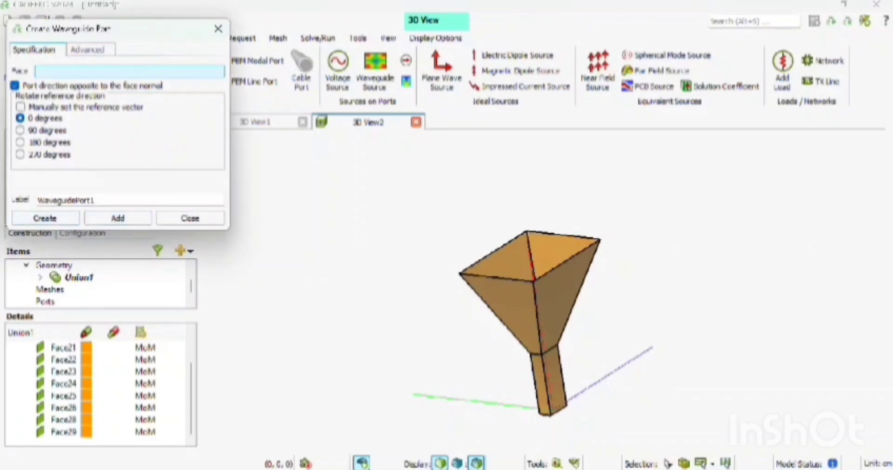
pyautogui.moveTo(579, 433); pyautogui.dragTo(587, 181)
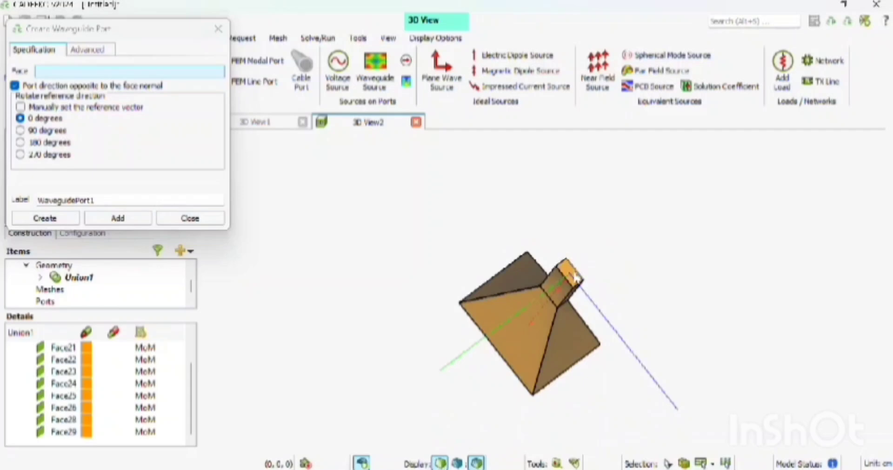
pyautogui.click(569, 272)
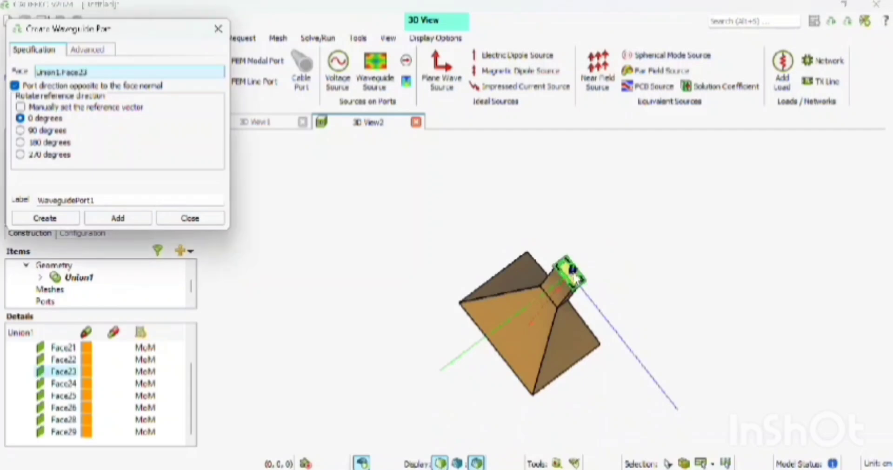
pyautogui.click(51, 218)
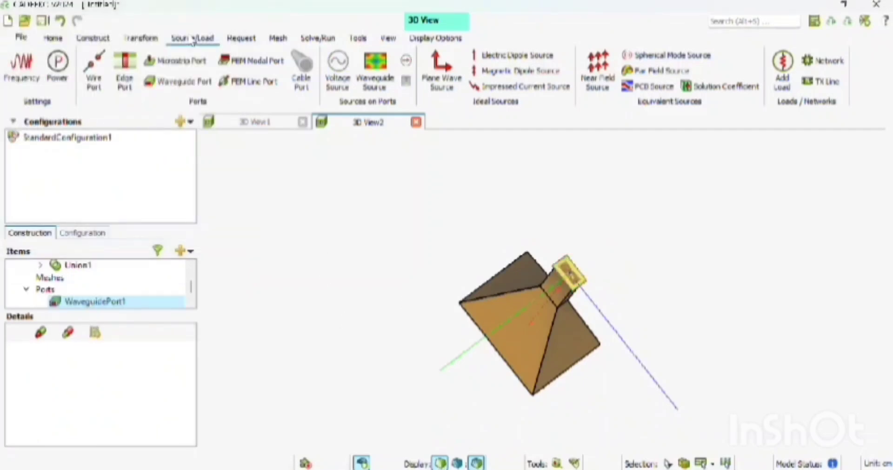
pyautogui.click(375, 70)
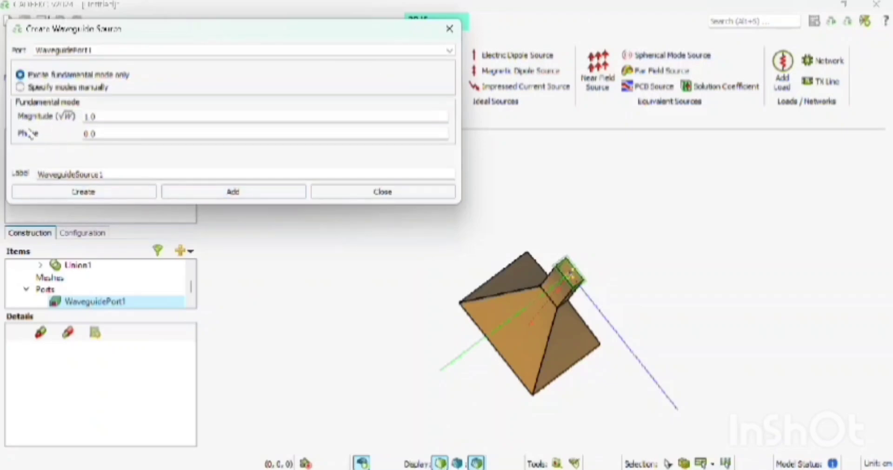
pyautogui.click(75, 194)
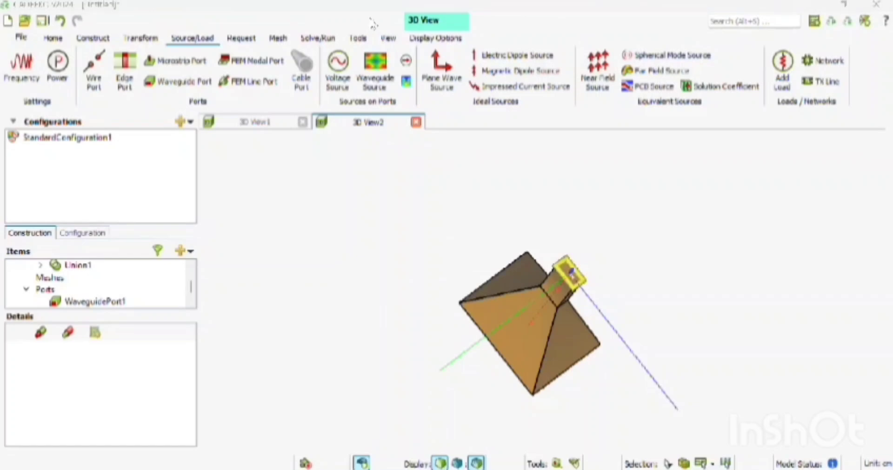
# Set the solution to a single frequency of 1.645e9 Hz
pyautogui.click(842, 4)
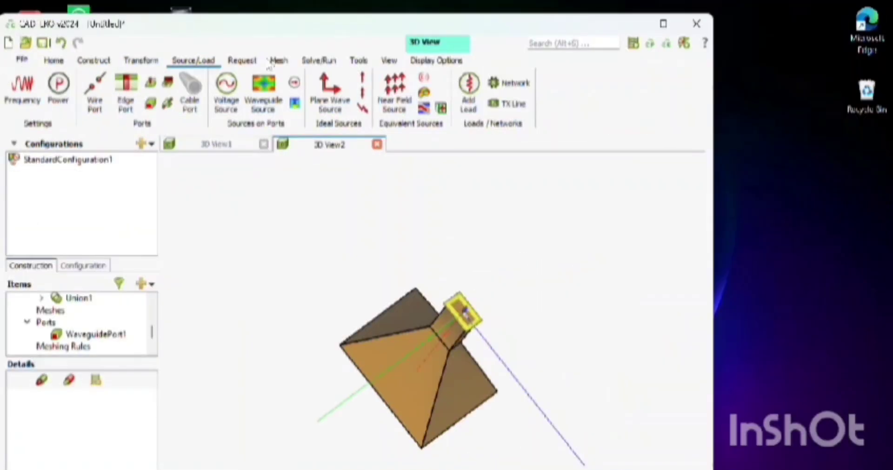
pyautogui.click(389, 60)
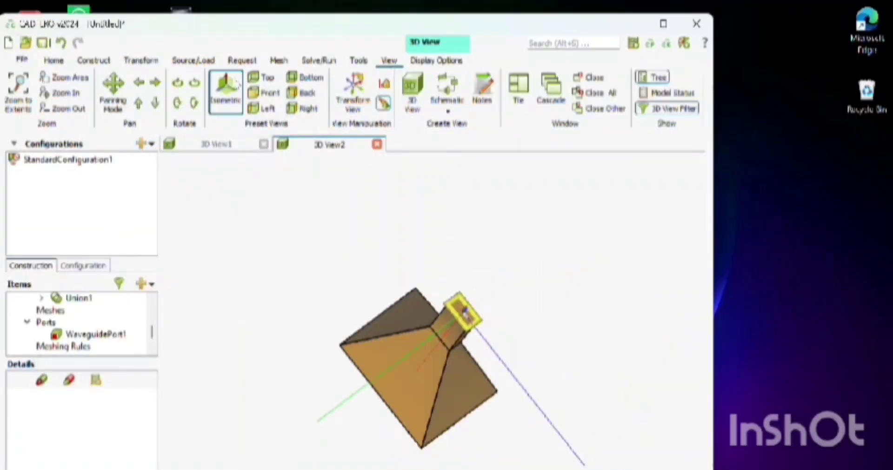
pyautogui.click(226, 91)
pyautogui.doubleClick(365, 21)
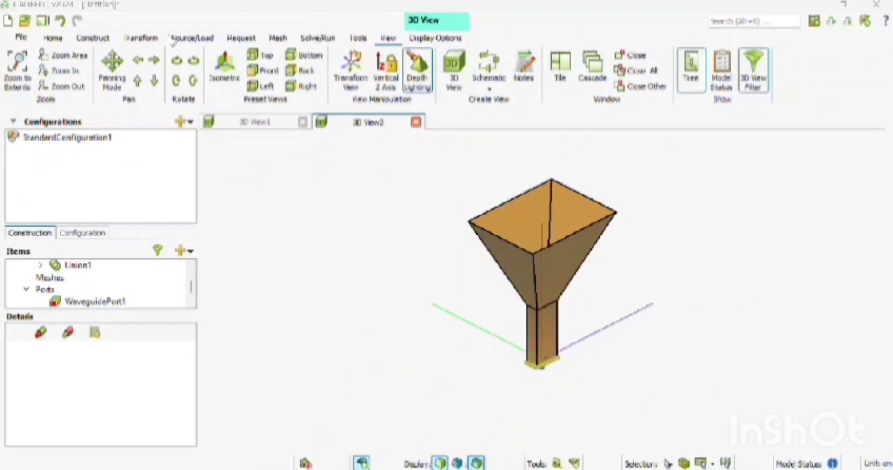
pyautogui.click(190, 39)
pyautogui.click(19, 70)
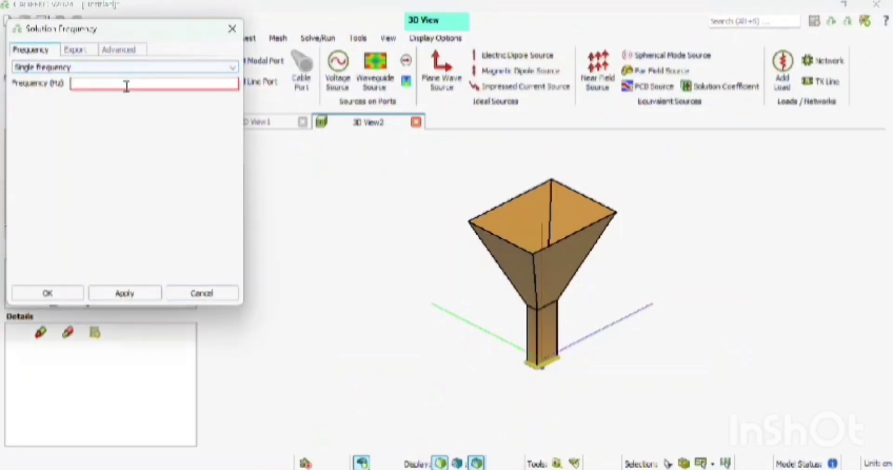
pyautogui.write('1.645')
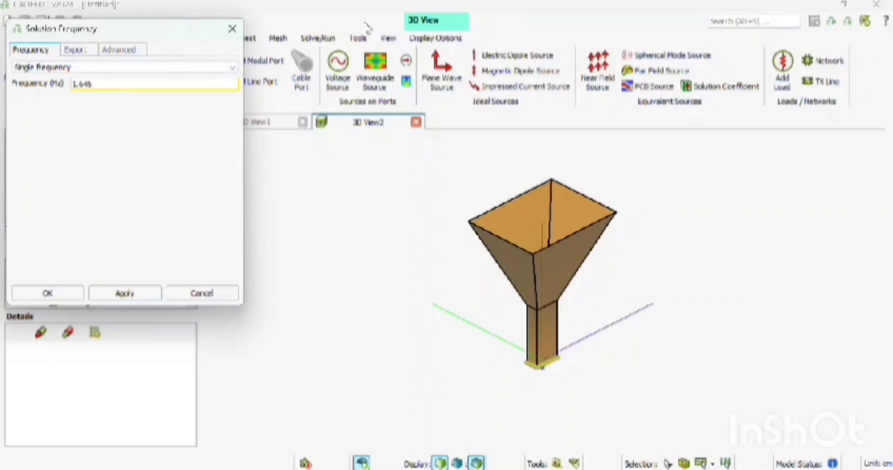
pyautogui.click(366, 24)
pyautogui.click(107, 89)
pyautogui.write('.645e9')
pyautogui.click(45, 293)
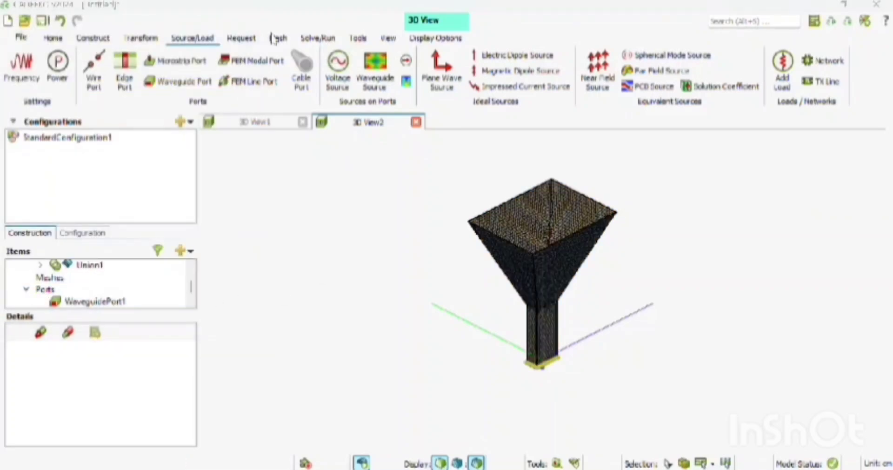
# Start a Cartesian near-field request with its start point at U -27, V -21, N 76.2
pyautogui.click(242, 39)
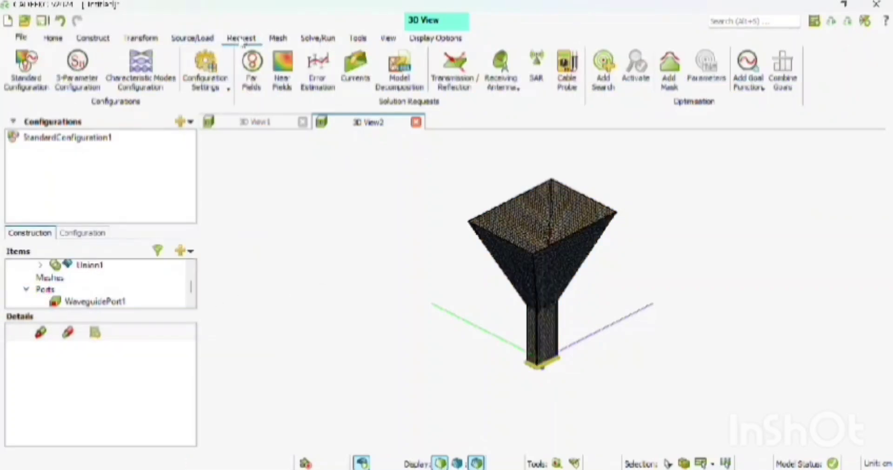
pyautogui.click(282, 80)
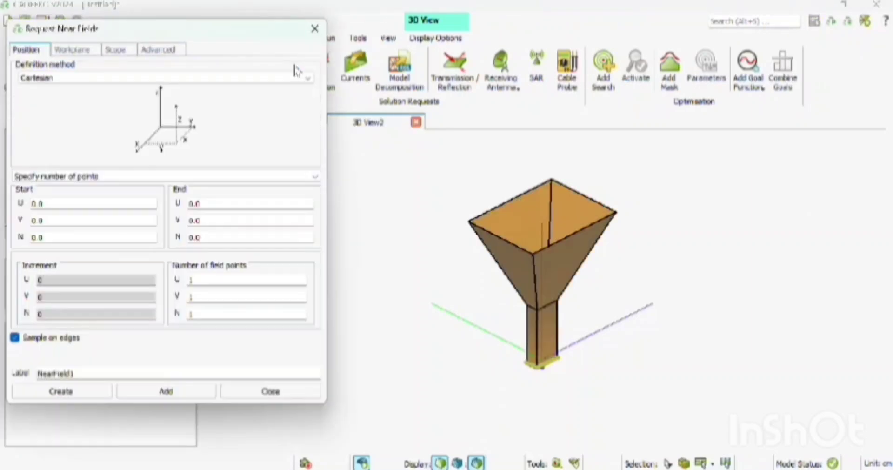
pyautogui.click(84, 201)
pyautogui.press('BackSpace')
pyautogui.write('-')
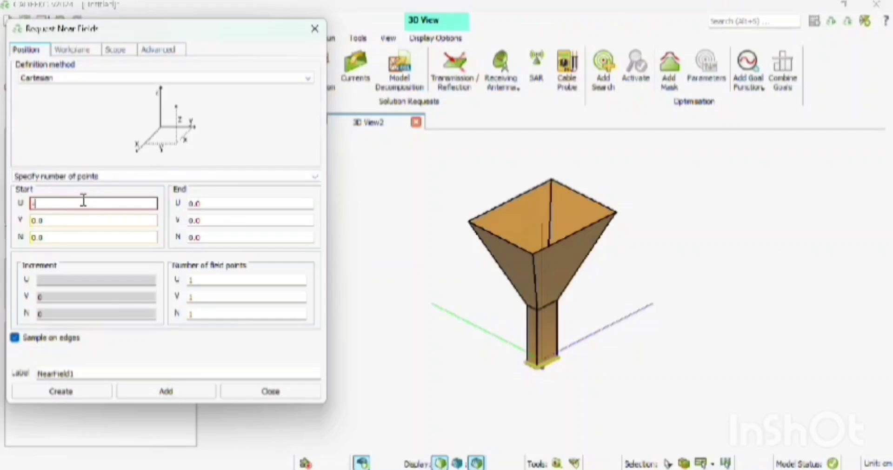
pyautogui.write('77')
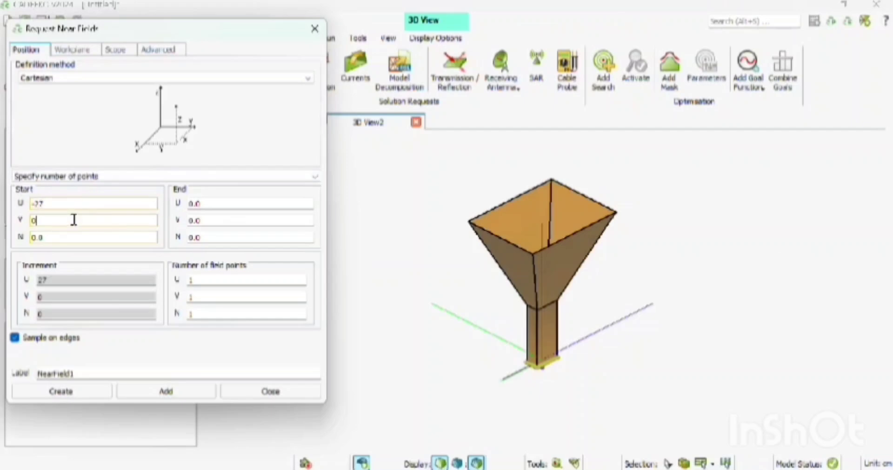
pyautogui.press('BackSpace')
pyautogui.write('-2')
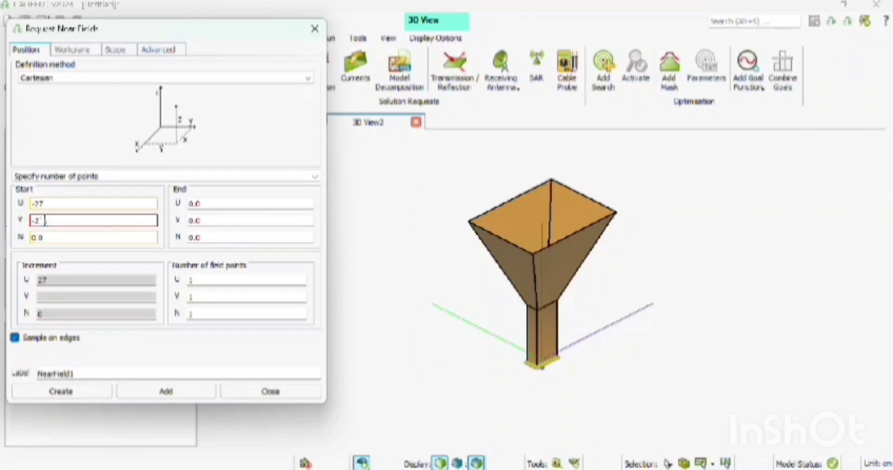
pyautogui.write('1')
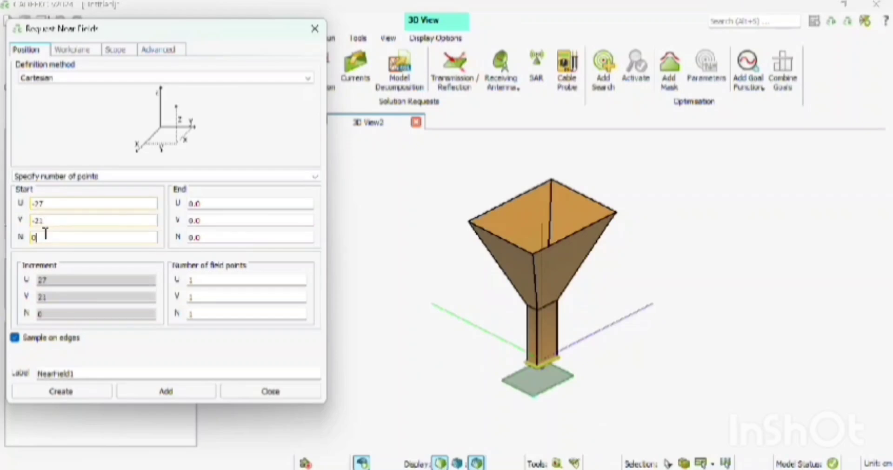
pyautogui.press('BackSpace')
pyautogui.write('76.2')
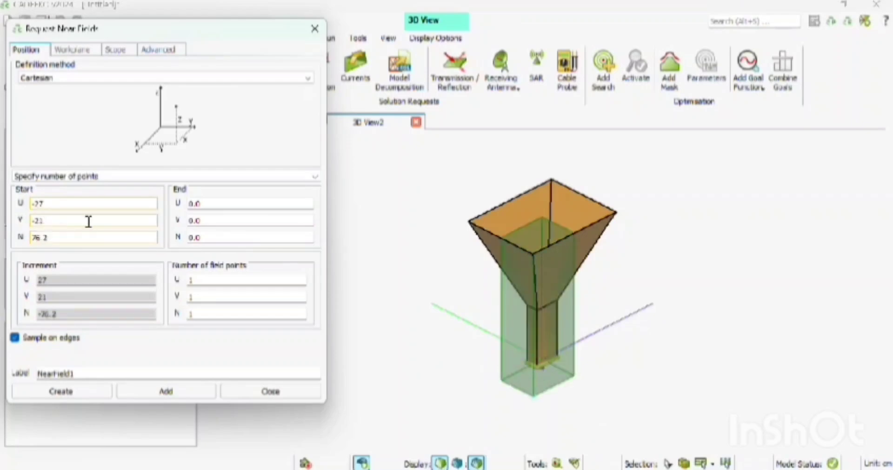
# Set the near-field request's end point to U 27, V 21, N 76.2
pyautogui.click(214, 203)
pyautogui.press('BackSpace')
pyautogui.press('BackSpace')
pyautogui.press('BackSpace')
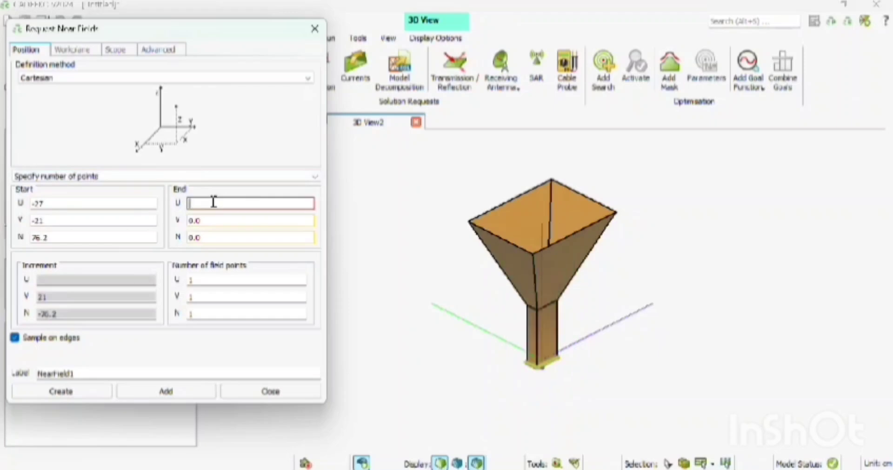
pyautogui.write('27')
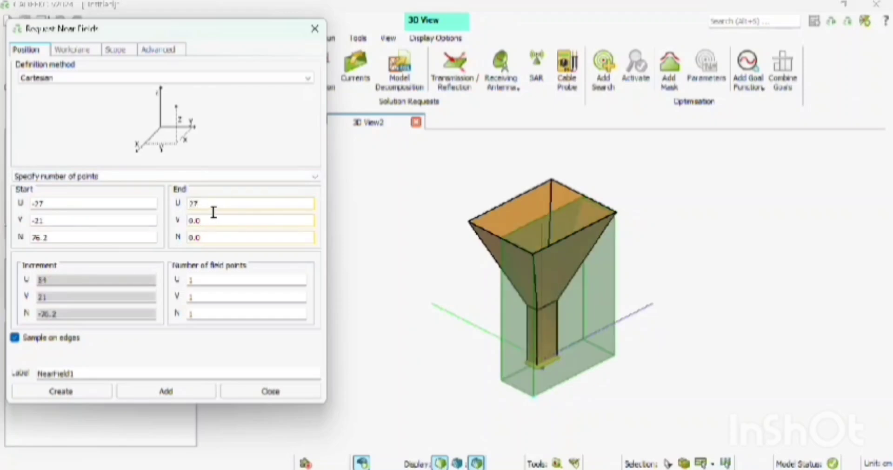
pyautogui.click(213, 218)
pyautogui.press('BackSpace')
pyautogui.press('BackSpace')
pyautogui.press('BackSpace')
pyautogui.write('21')
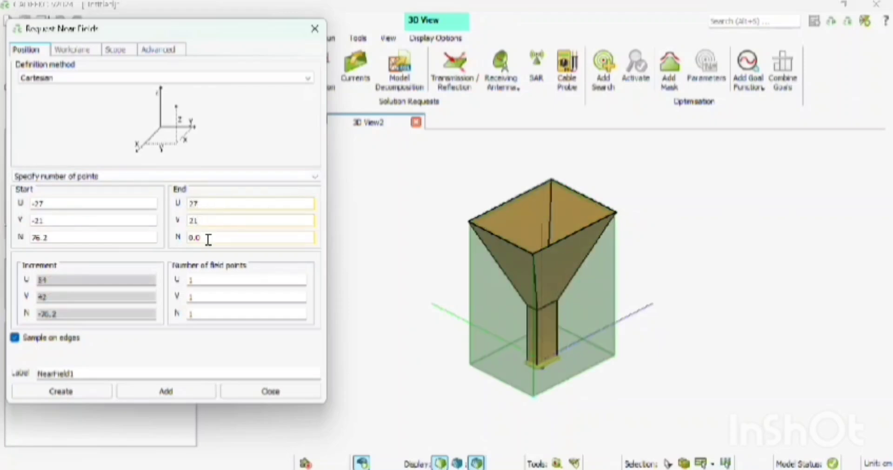
pyautogui.press('BackSpace')
pyautogui.press('BackSpace')
pyautogui.write('21')
pyautogui.press('BackSpace')
pyautogui.press('BackSpace')
pyautogui.press('BackSpace')
pyautogui.write('76.2')
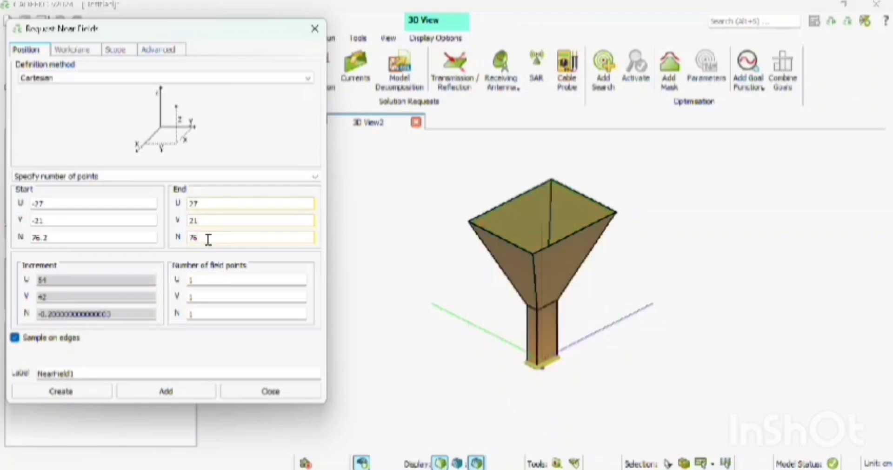
# Set the number of field points to 21 along both U and V and create the near-field request
pyautogui.click(214, 278)
pyautogui.press('BackSpace')
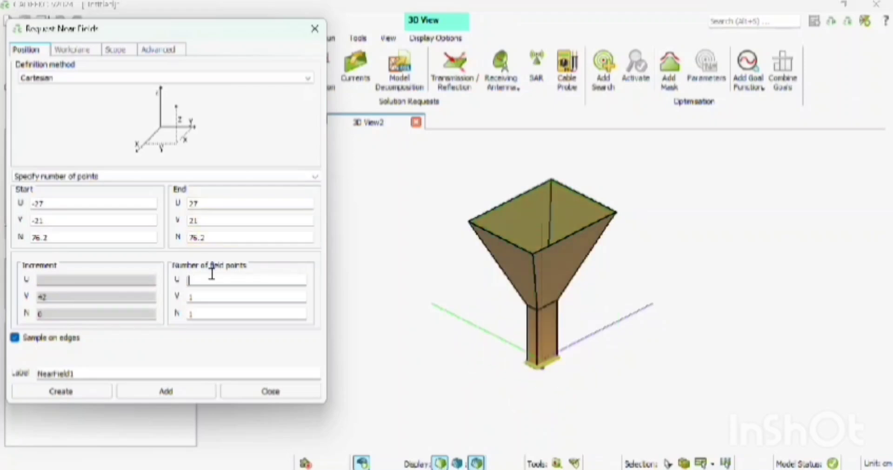
pyautogui.write('21')
pyautogui.click(216, 297)
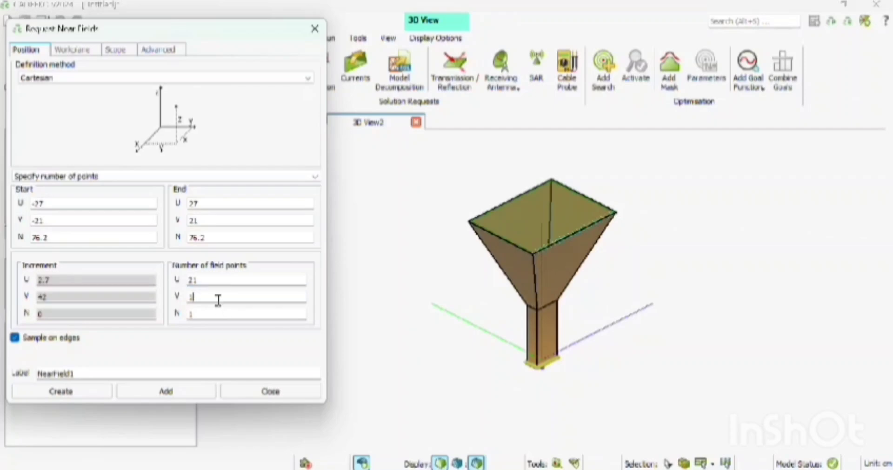
pyautogui.press('BackSpace')
pyautogui.write('21')
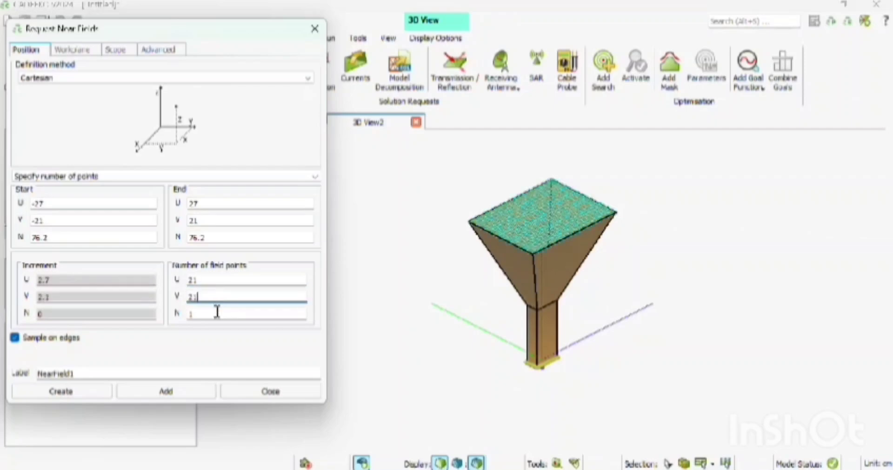
pyautogui.click(46, 393)
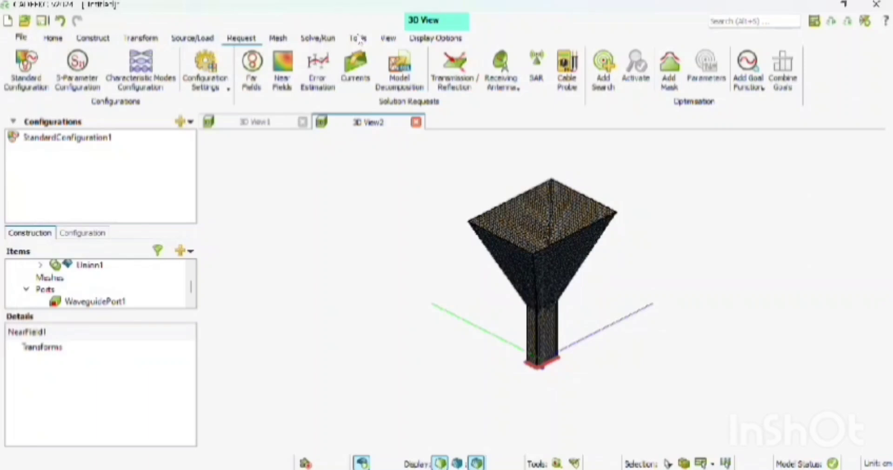
# Create a far-field request in spherical coordinates covering the full 3D pattern
pyautogui.click(249, 75)
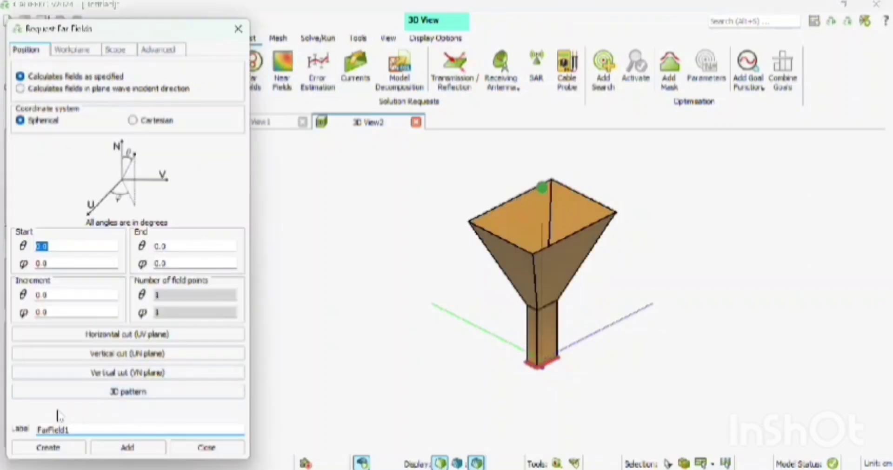
pyautogui.click(122, 393)
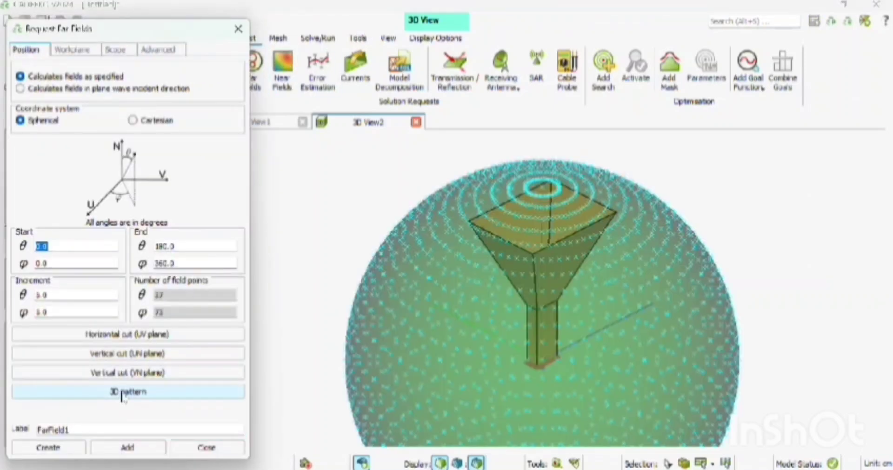
pyautogui.click(61, 447)
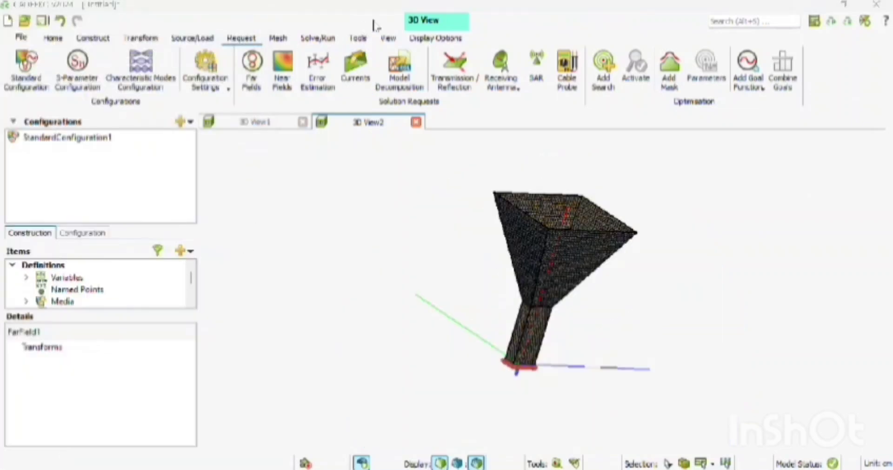
# Hide the far-field request in the 3D view so its sphere does not cover the horn
pyautogui.click(87, 234)
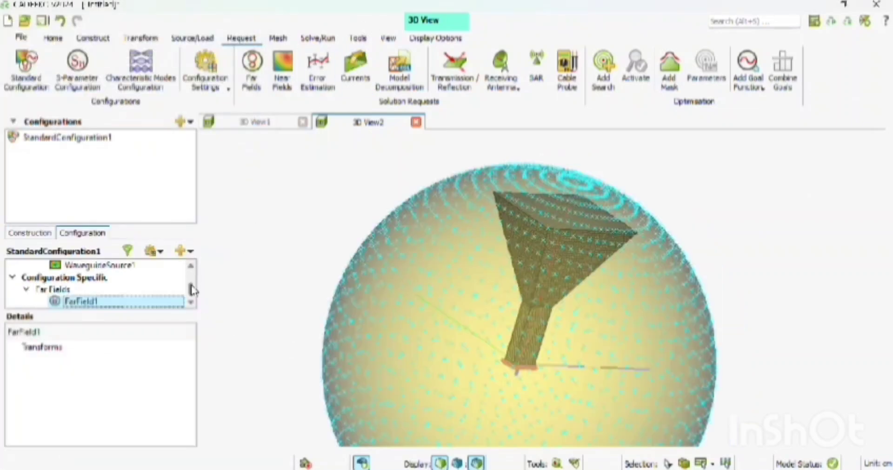
pyautogui.scroll(-1, 195, 290)
pyautogui.rightClick(162, 286)
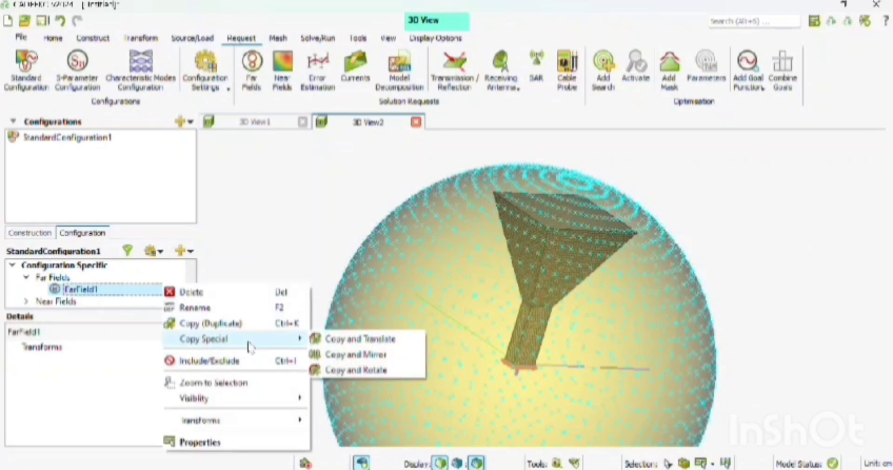
pyautogui.moveTo(265, 421)
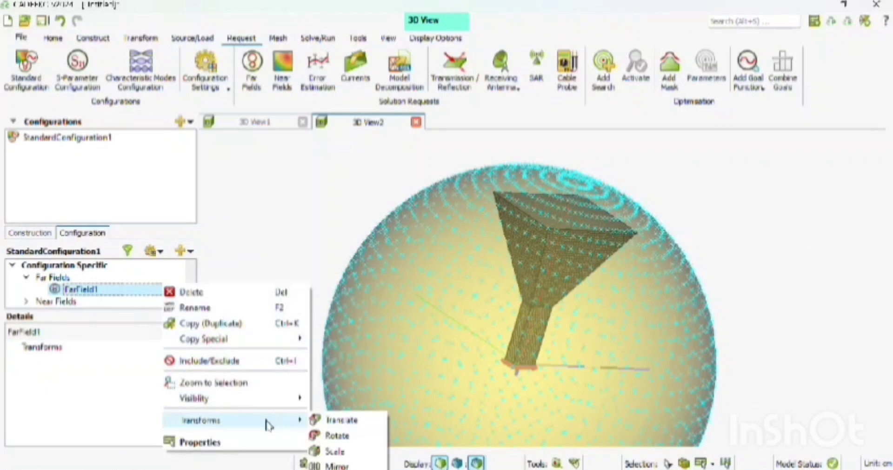
pyautogui.click(376, 23)
pyautogui.rightClick(150, 291)
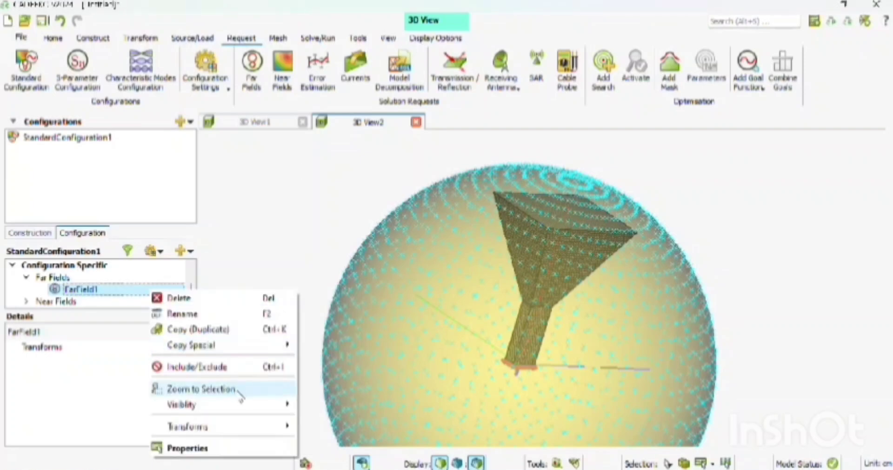
pyautogui.moveTo(249, 404)
pyautogui.click(341, 402)
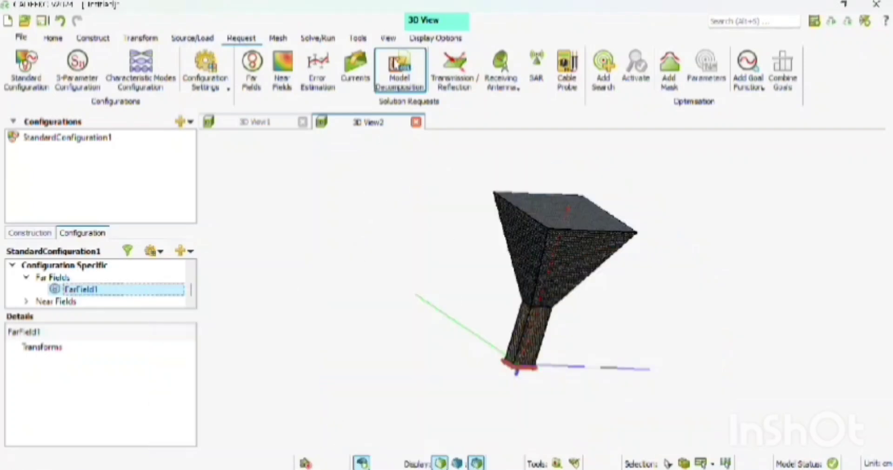
# Enable higher order basis functions (HOBF) for MoM in the solver settings and turn off automatic meshing
pyautogui.click(321, 38)
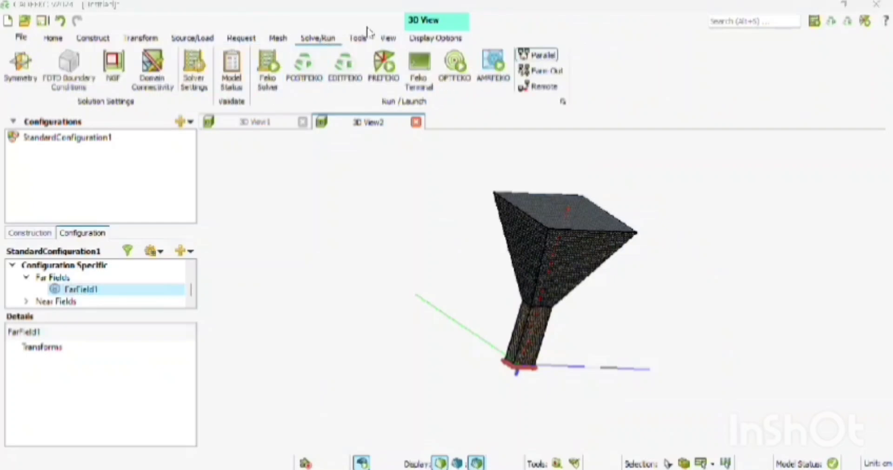
pyautogui.click(194, 75)
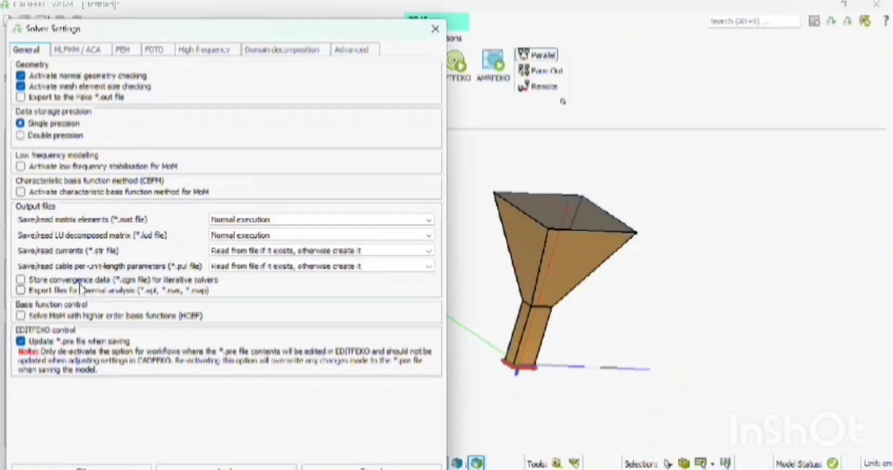
pyautogui.click(20, 316)
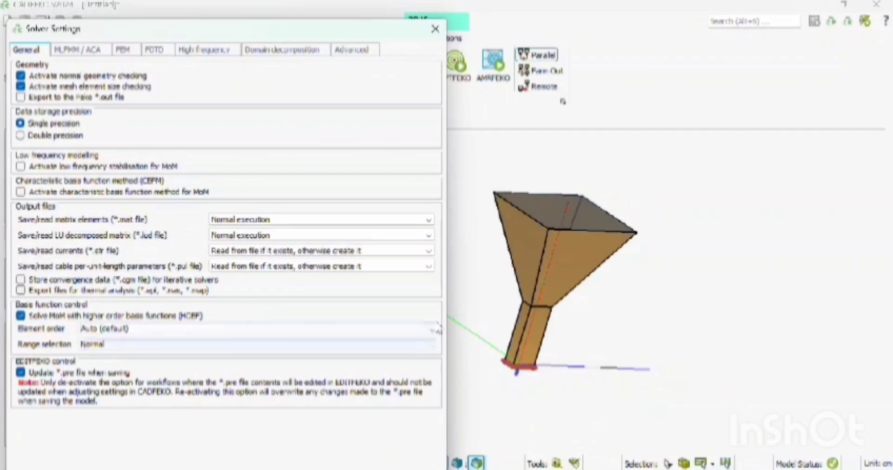
pyautogui.press('Return')
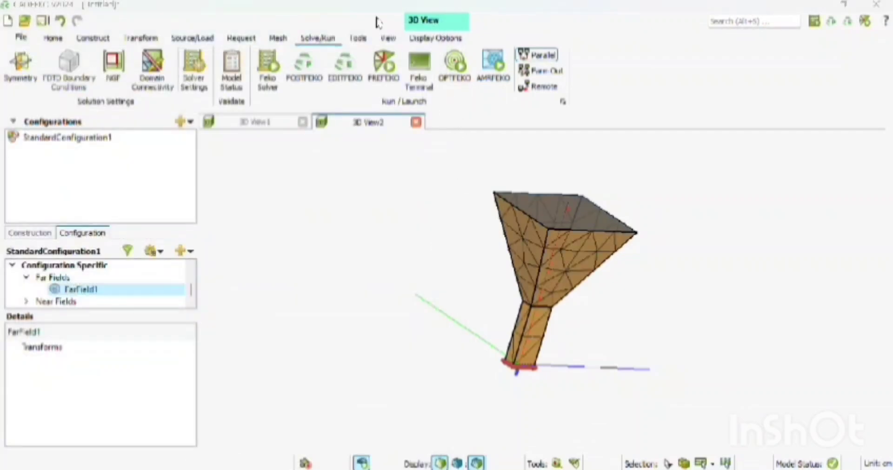
pyautogui.click(271, 40)
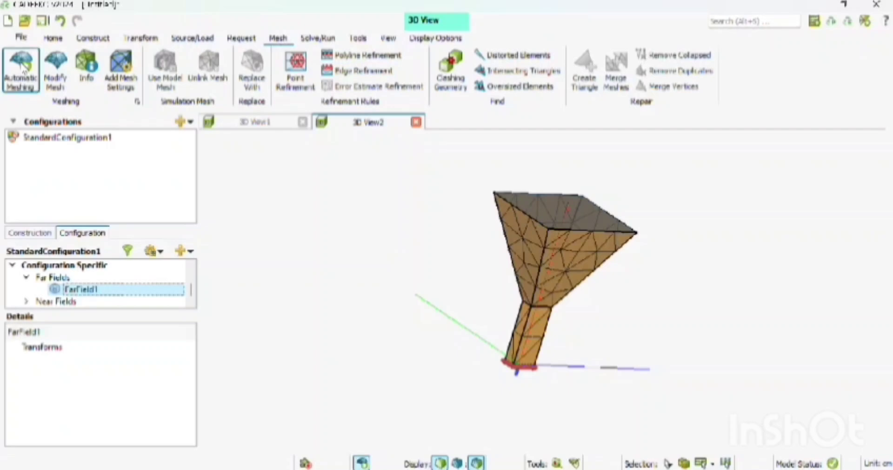
pyautogui.click(367, 462)
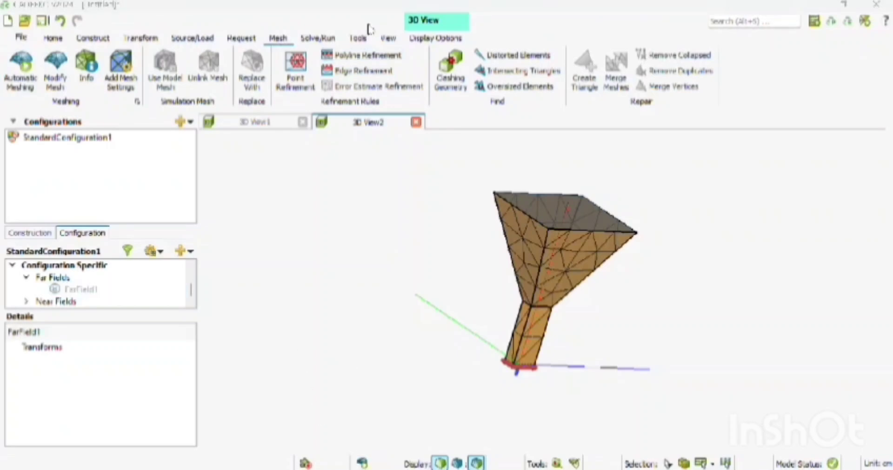
# Run the Feko solver on the model, saving the project as horn
pyautogui.click(318, 37)
pyautogui.click(269, 76)
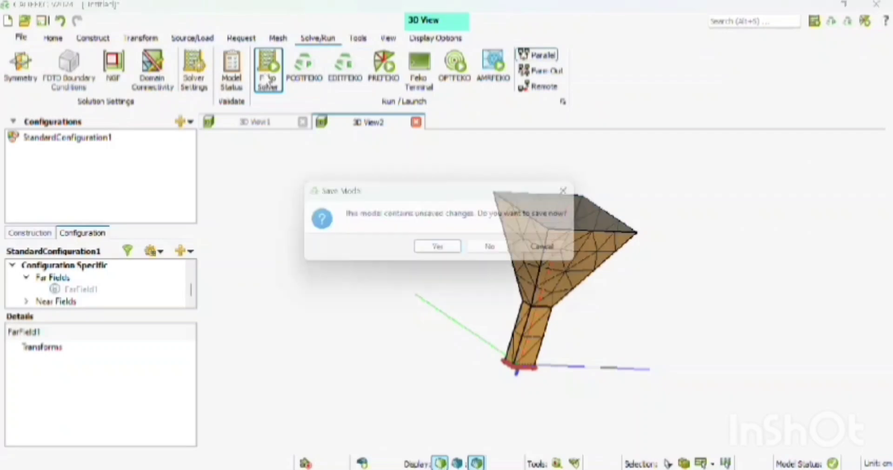
pyautogui.click(454, 253)
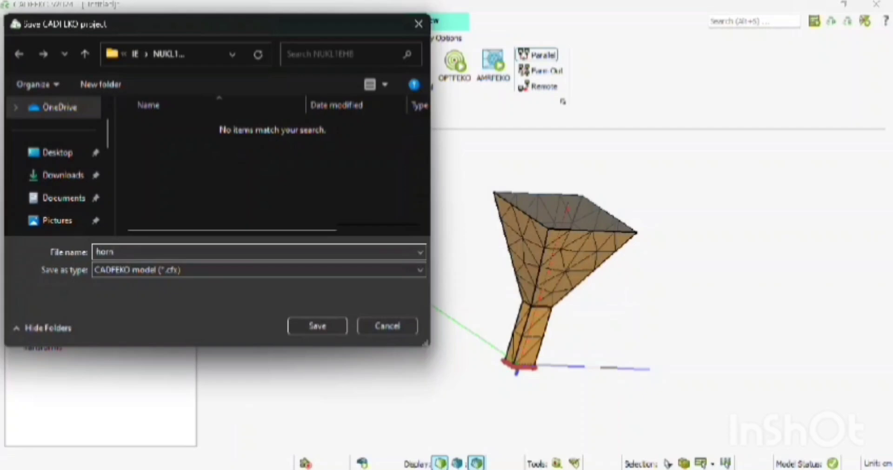
pyautogui.press('Return')
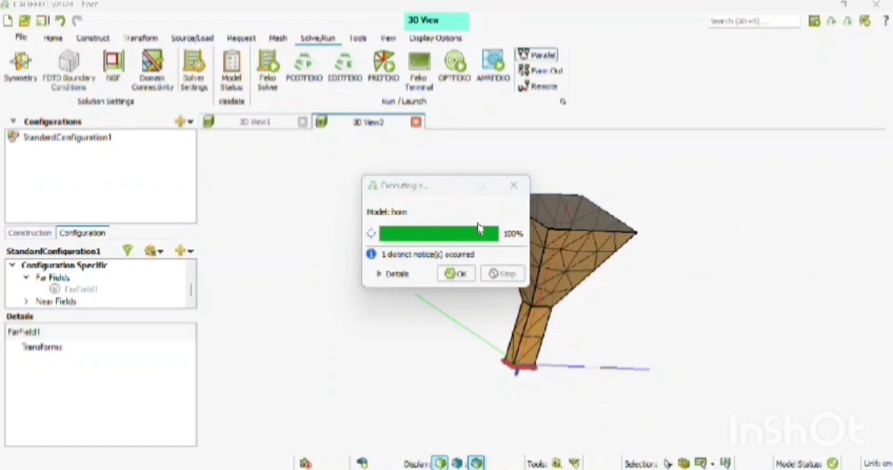
pyautogui.click(457, 274)
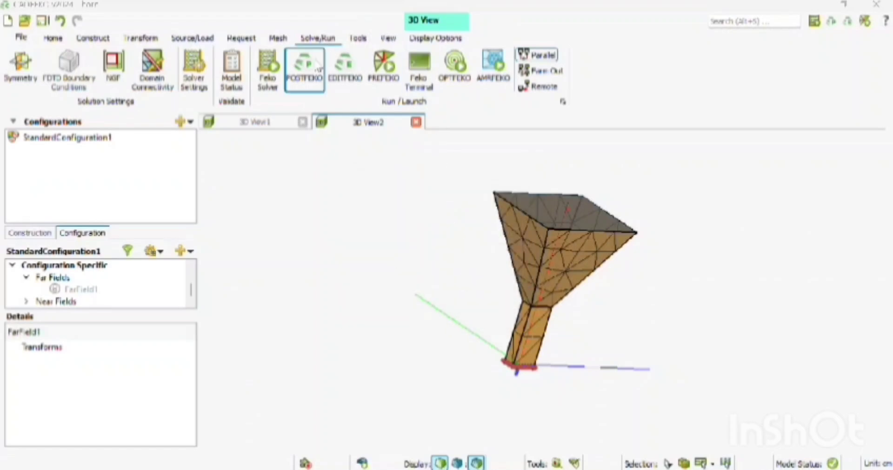
# Open the results in POSTFEKO and add the near-field result to the horn's 3D view
pyautogui.click(318, 68)
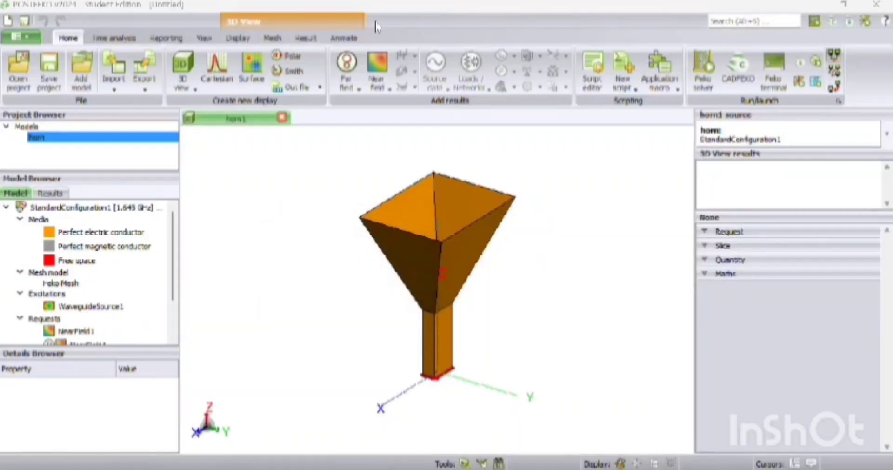
pyautogui.click(377, 76)
pyautogui.click(381, 150)
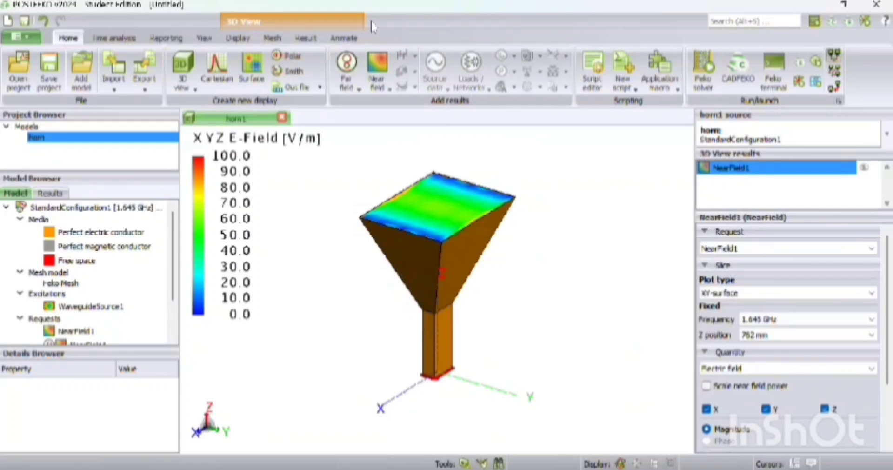
# Create a Cartesian graph of the FarField1 gain with Theta (wrapped) as the horizontal axis
pyautogui.click(217, 70)
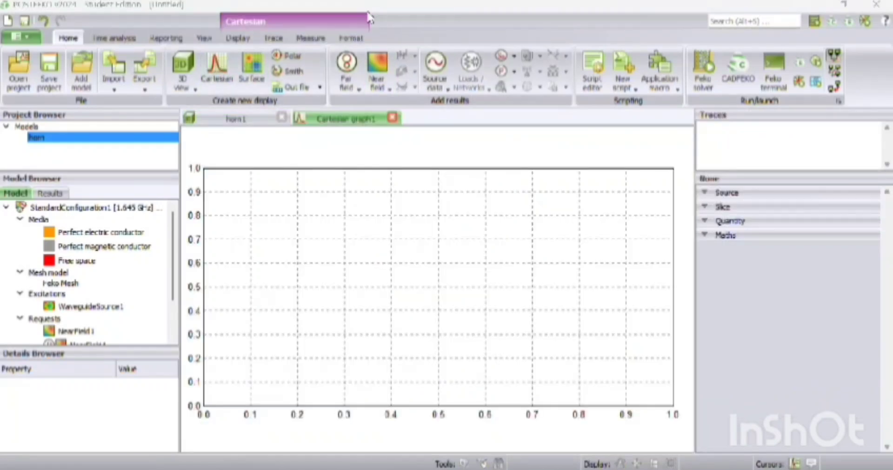
pyautogui.click(347, 74)
pyautogui.click(371, 133)
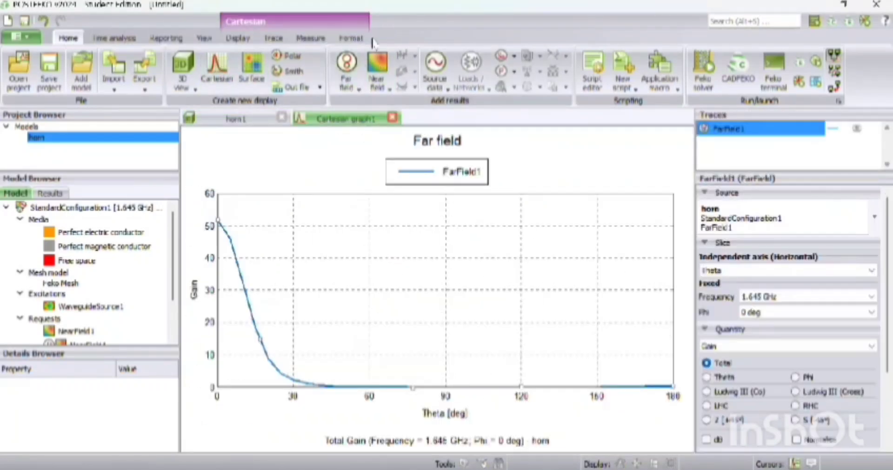
pyautogui.click(787, 273)
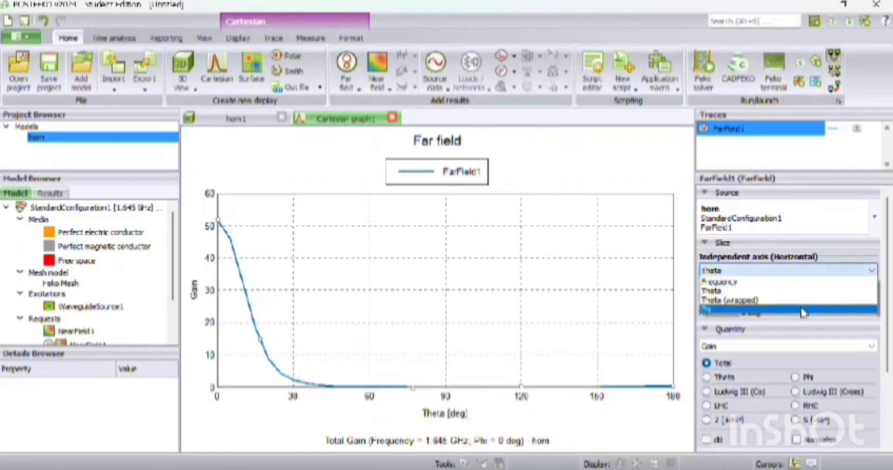
pyautogui.click(801, 305)
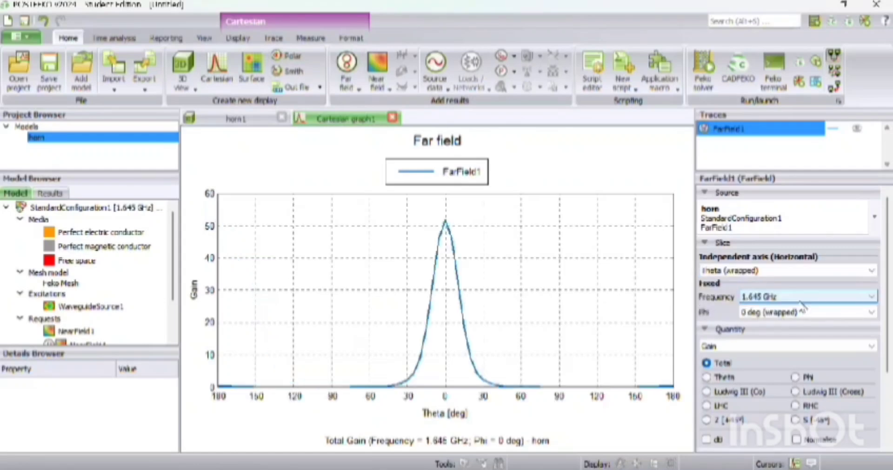
# Duplicate the FarField1 trace and set the original trace's fixed Phi to 90 deg (wrapped)
pyautogui.rightClick(724, 129)
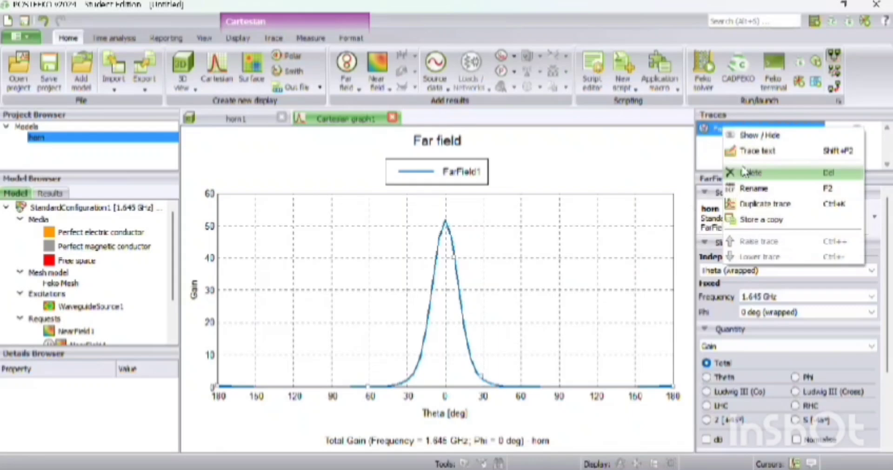
pyautogui.click(758, 204)
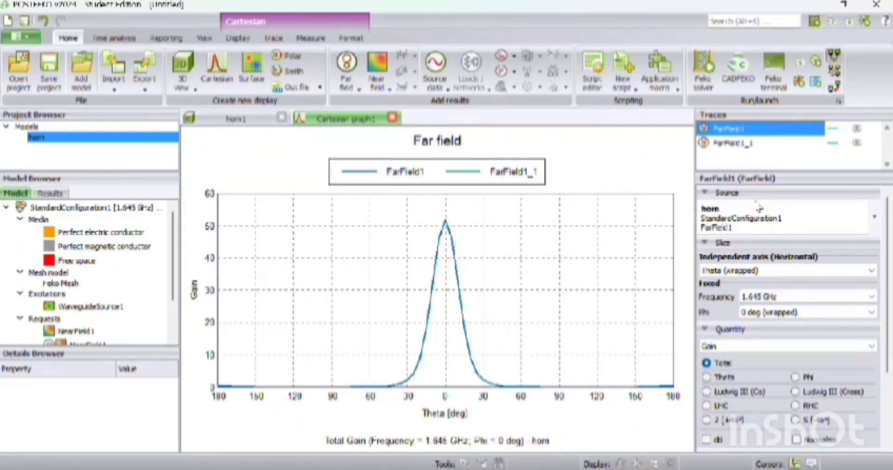
pyautogui.click(813, 312)
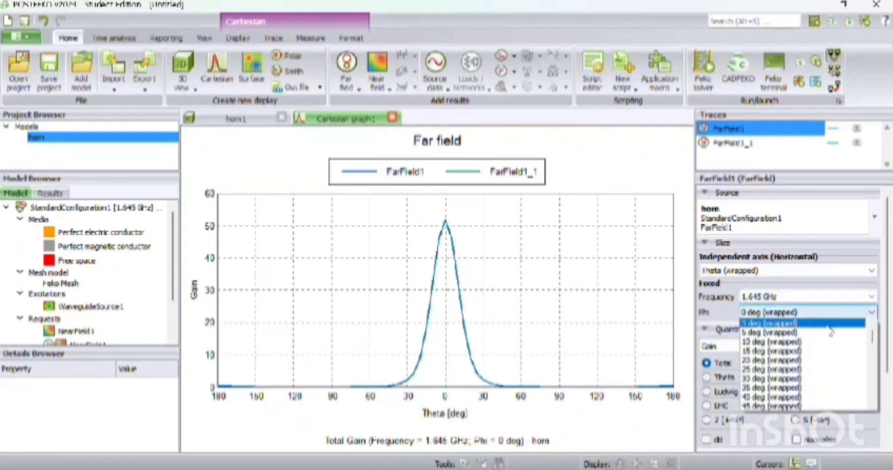
pyautogui.moveTo(873, 338); pyautogui.dragTo(874, 346)
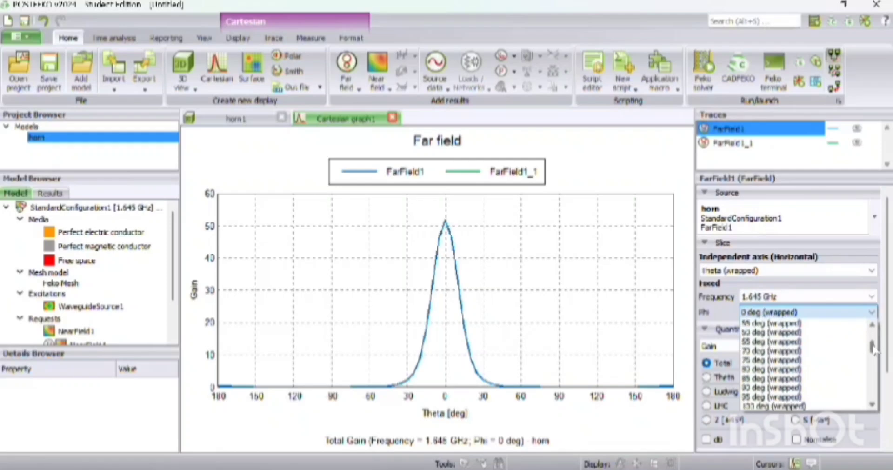
pyautogui.click(838, 390)
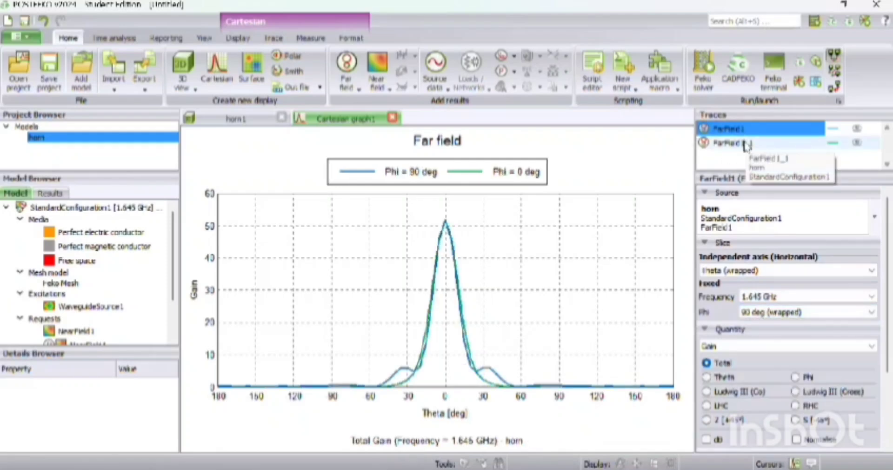
# Show both far-field gain traces in dB and duplicate the Cartesian graph as a polar graph
pyautogui.keyDown('ctrl'); pyautogui.click(732, 143); pyautogui.keyUp('ctrl')
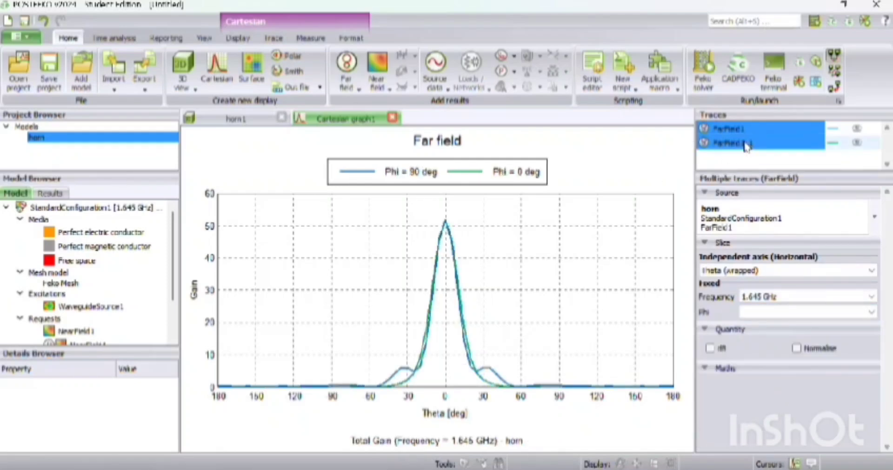
pyautogui.click(710, 348)
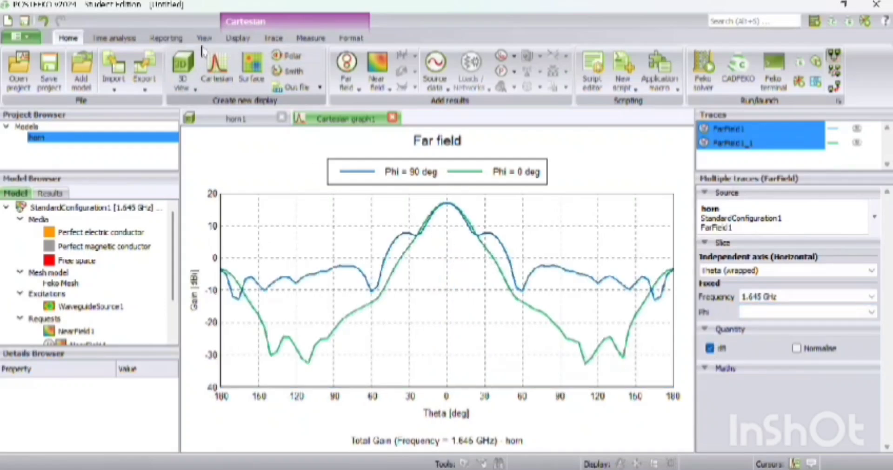
pyautogui.click(237, 39)
pyautogui.click(70, 61)
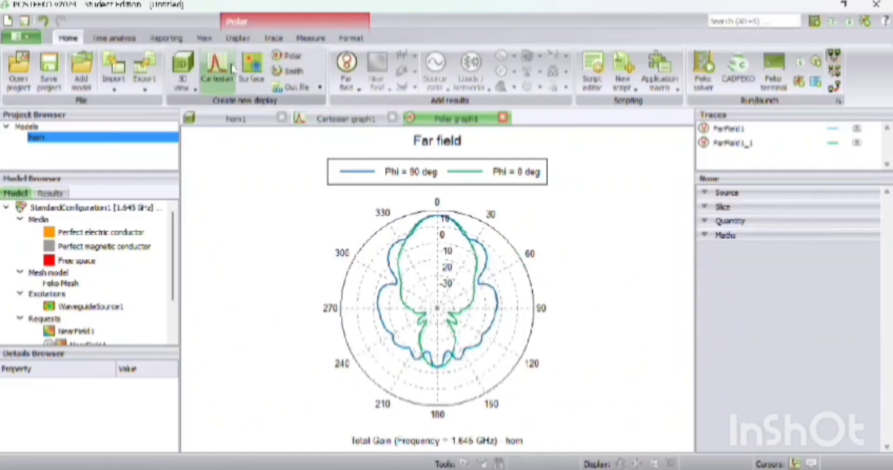